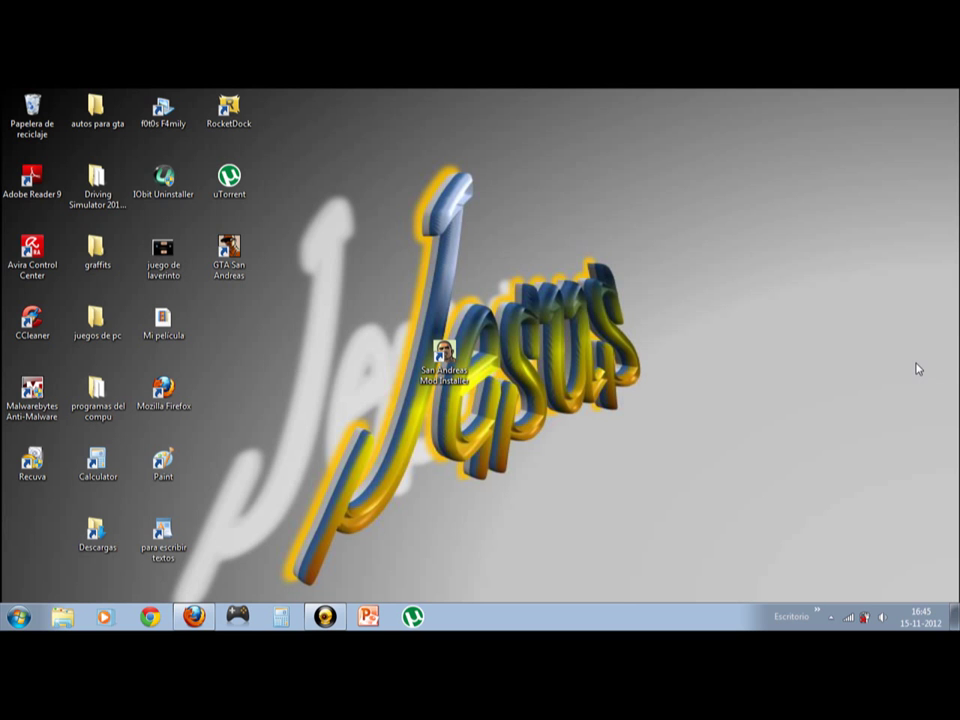
pyautogui.moveTo(419, 287); pyautogui.dragTo(514, 467)
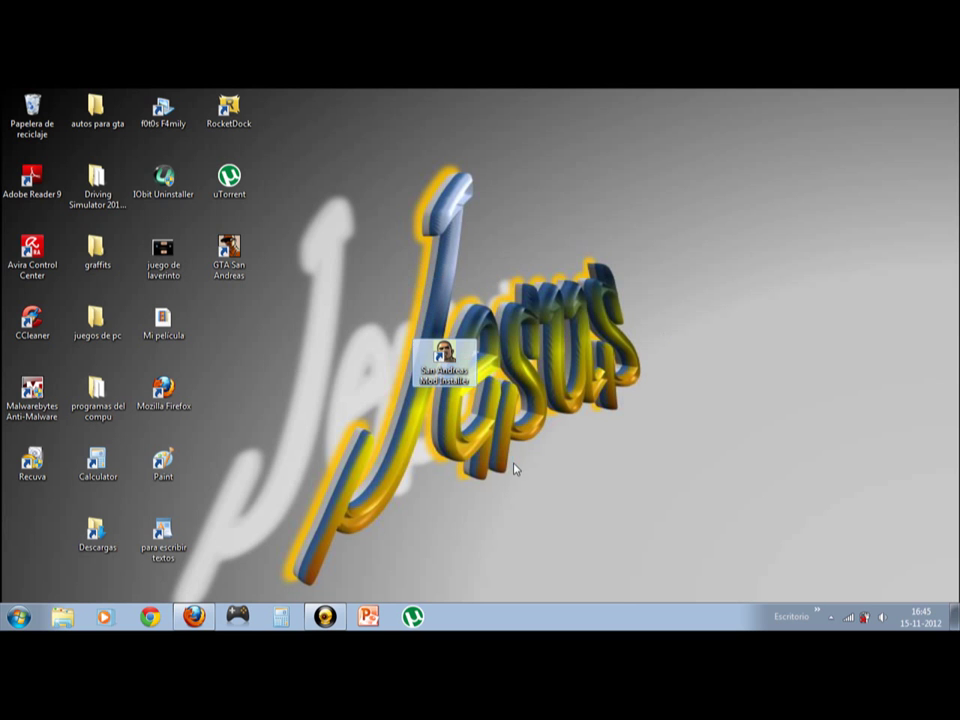
pyautogui.moveTo(789, 386); pyautogui.dragTo(530, 453)
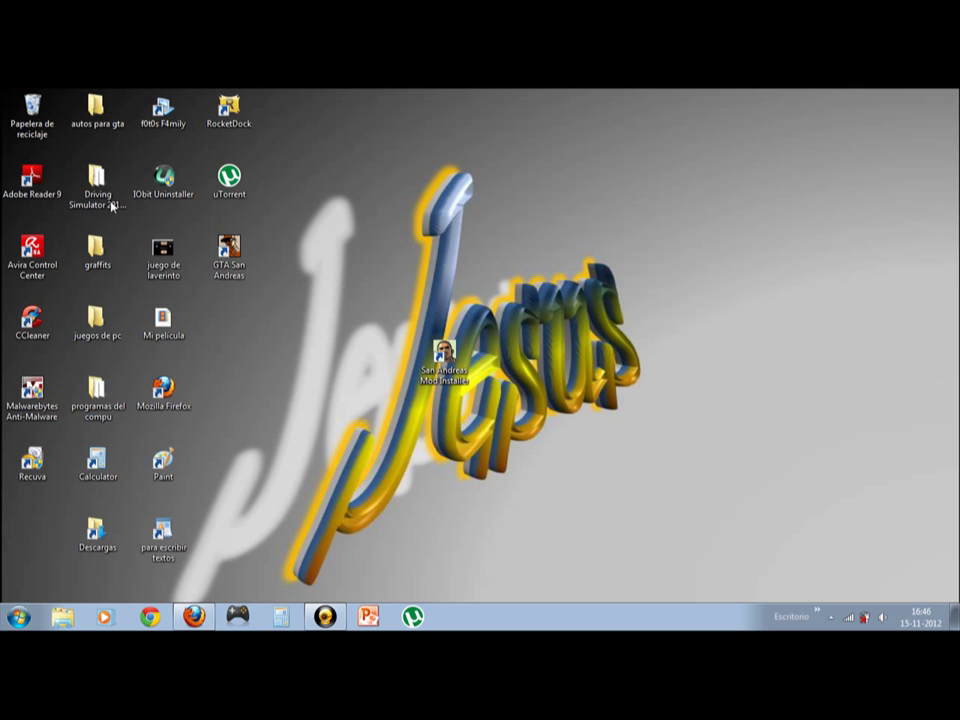
# Move the "autos para gta" folder and the San Andreas Mod Installer shortcut to open areas of the desktop
pyautogui.moveTo(97, 110); pyautogui.dragTo(654, 242)
pyautogui.moveTo(543, 135); pyautogui.dragTo(543, 136)
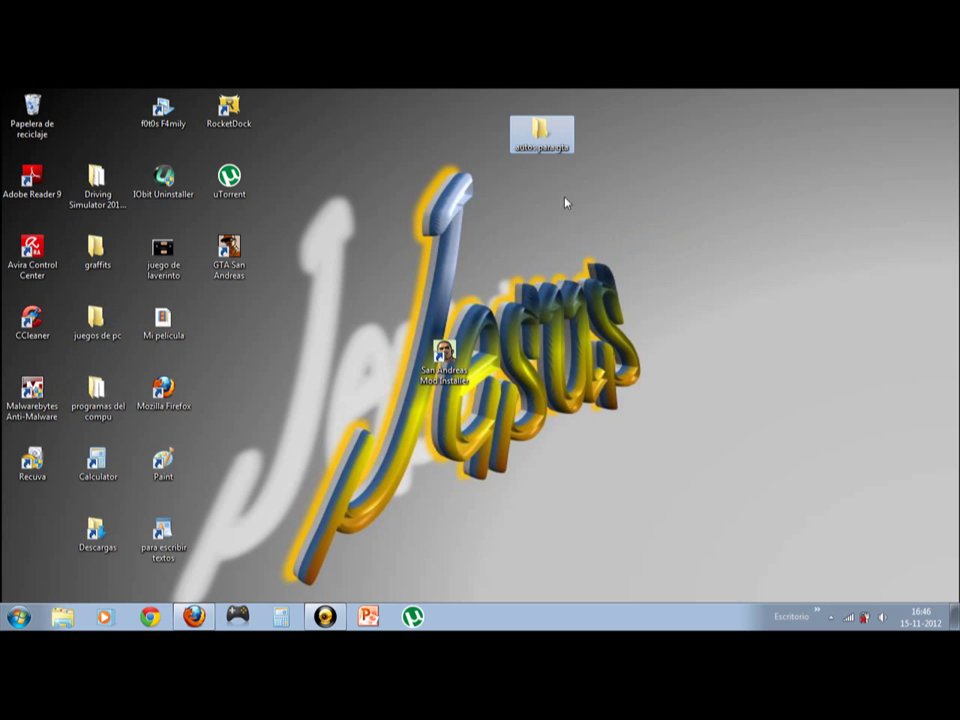
pyautogui.click(438, 356)
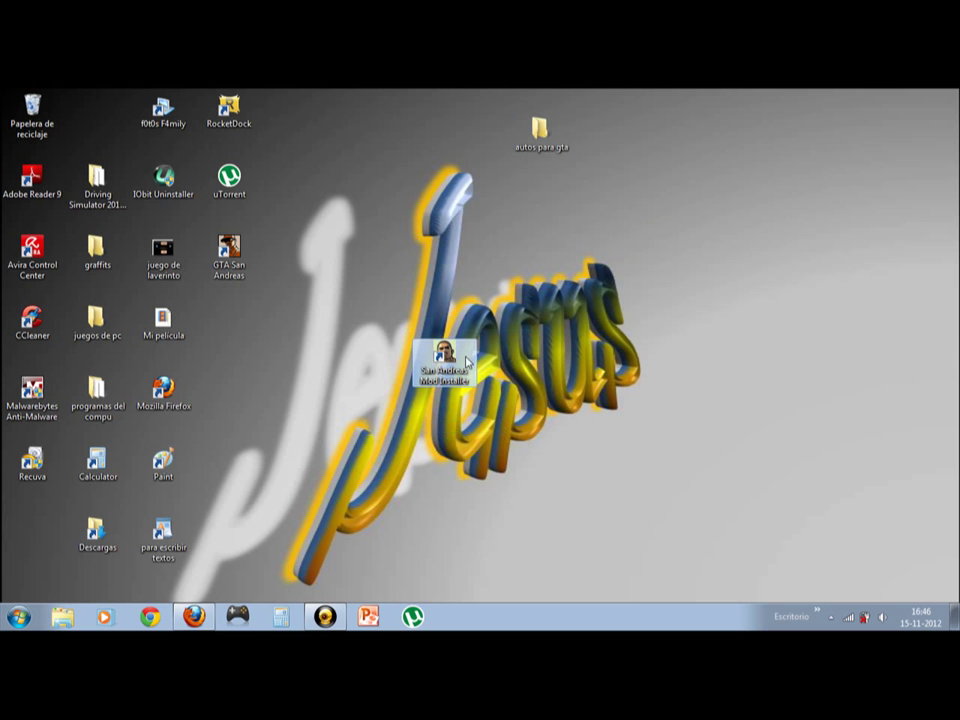
pyautogui.moveTo(568, 279); pyautogui.dragTo(602, 214)
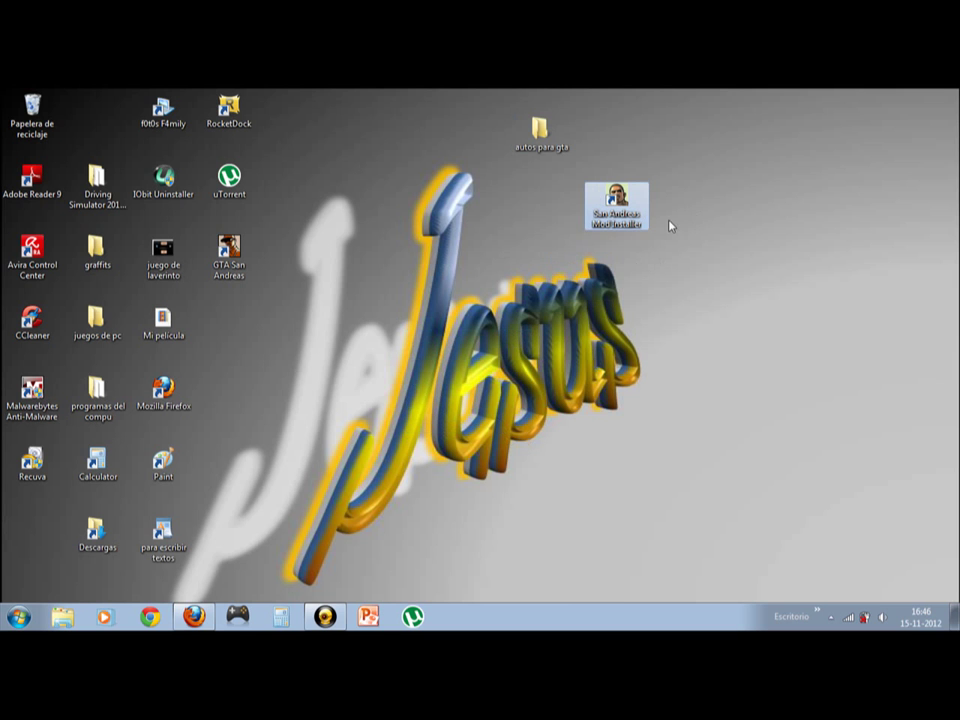
pyautogui.moveTo(782, 280); pyautogui.dragTo(786, 332)
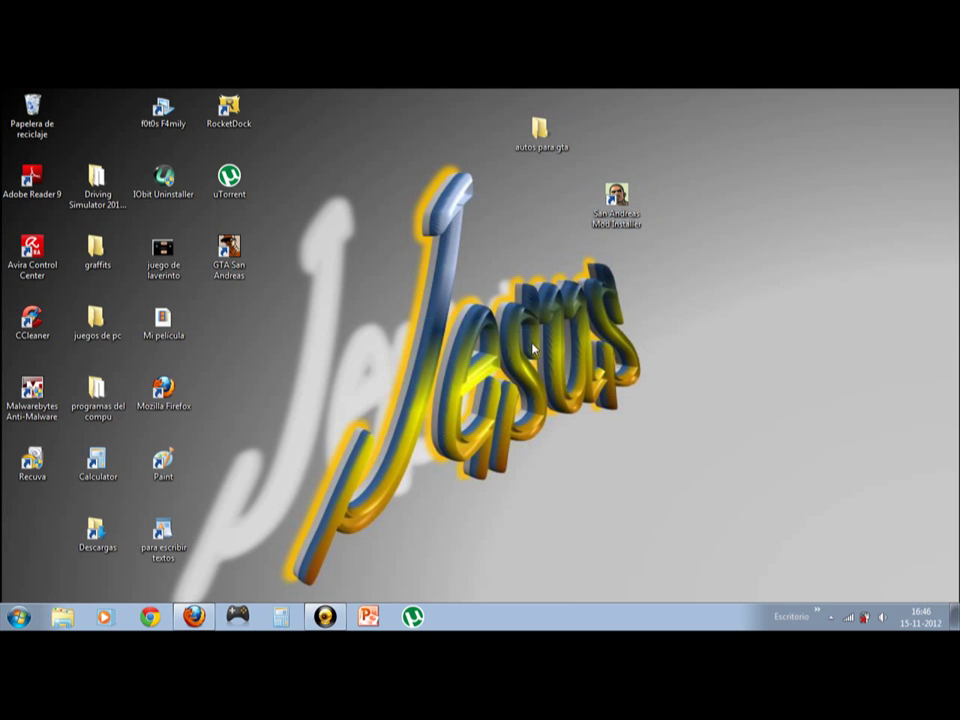
pyautogui.click(616, 200)
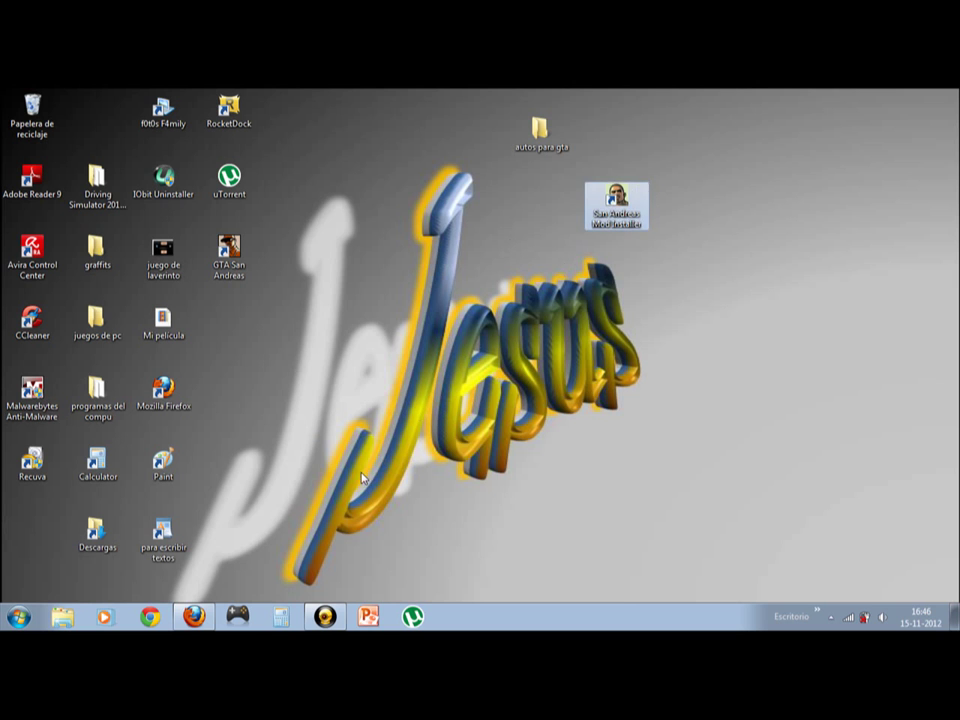
pyautogui.moveTo(363, 478); pyautogui.dragTo(354, 492)
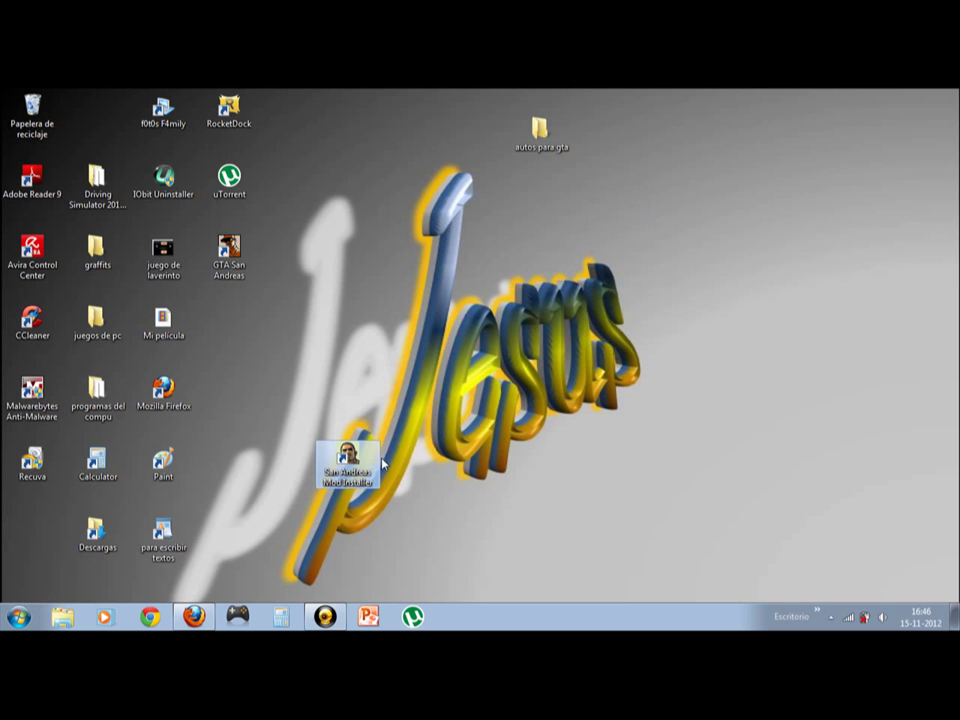
# Launch San Andreas Mod Installer from the desktop and start installing a mod
pyautogui.doubleClick(362, 468)
pyautogui.rightClick(360, 467)
pyautogui.click(375, 172)
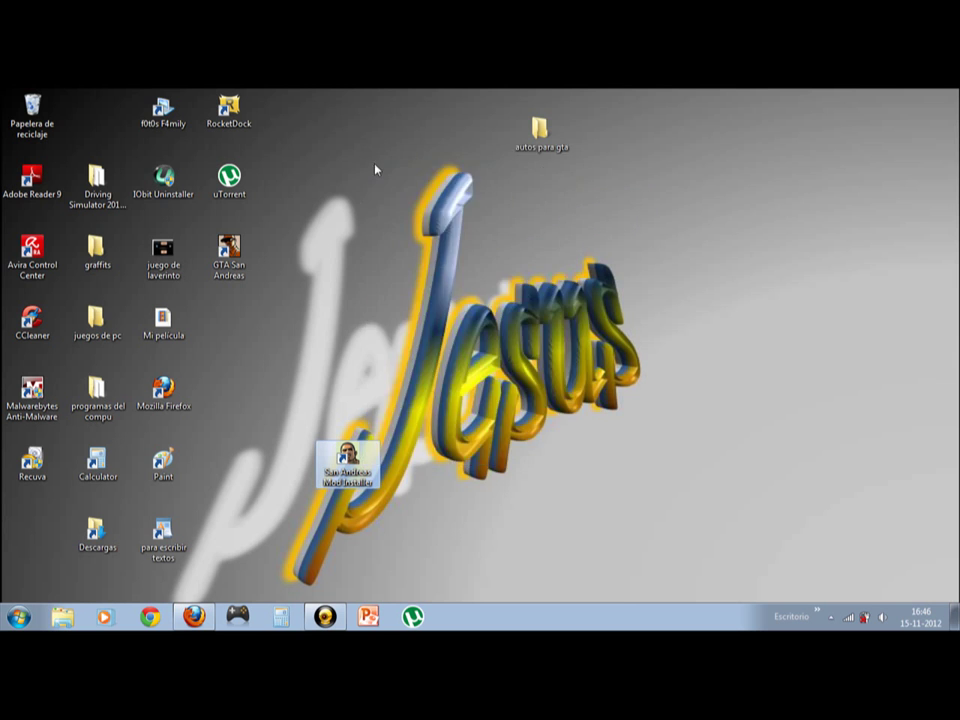
pyautogui.click(626, 477)
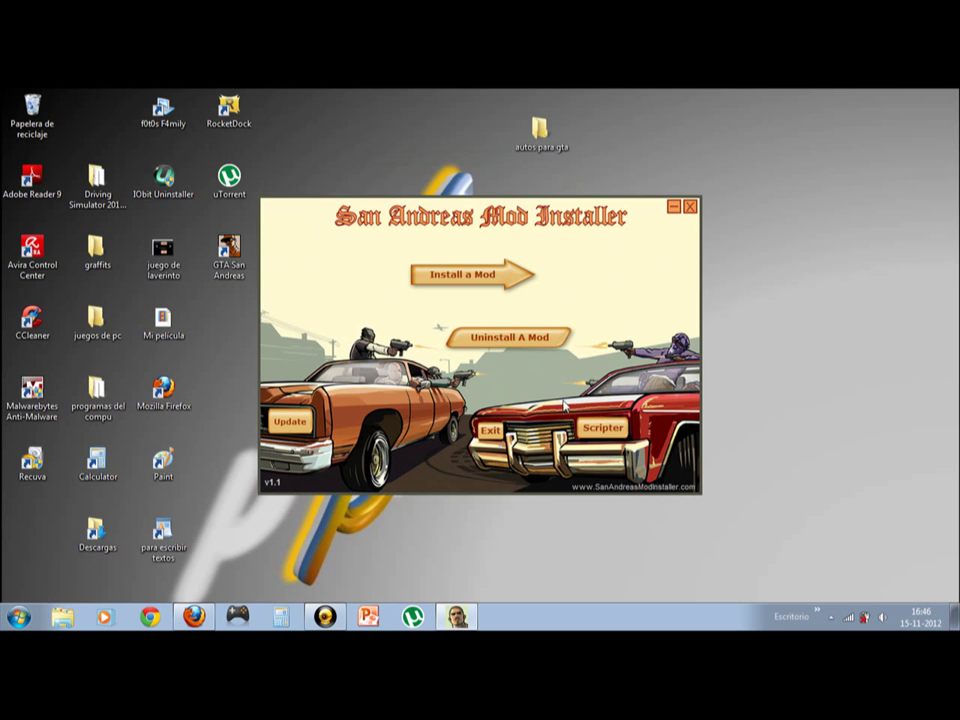
pyautogui.click(486, 288)
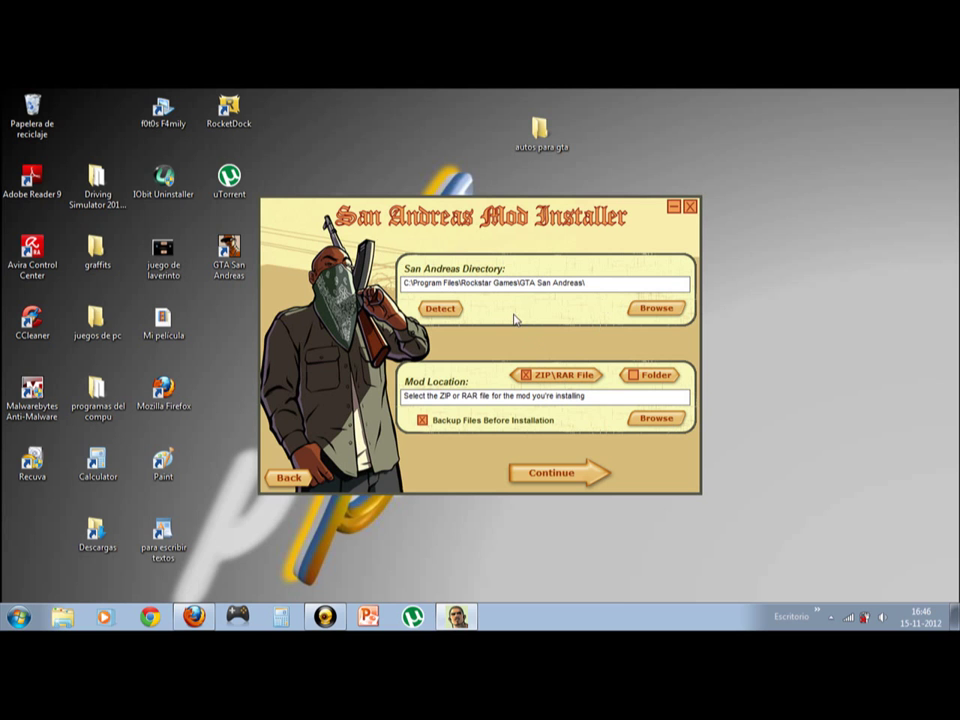
pyautogui.click(657, 313)
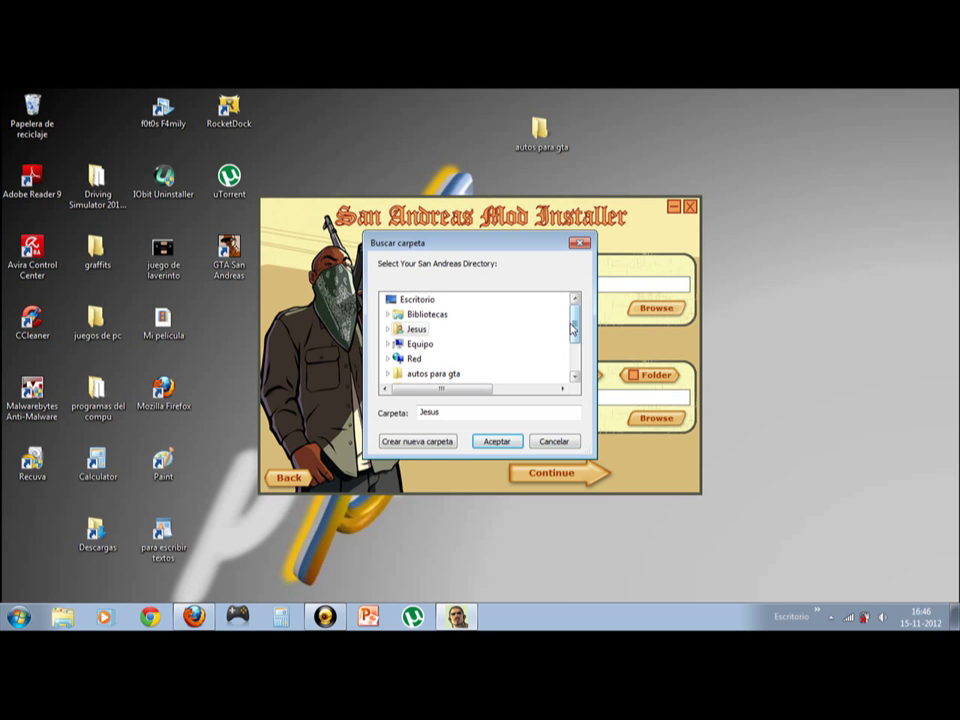
pyautogui.moveTo(572, 330); pyautogui.dragTo(574, 349)
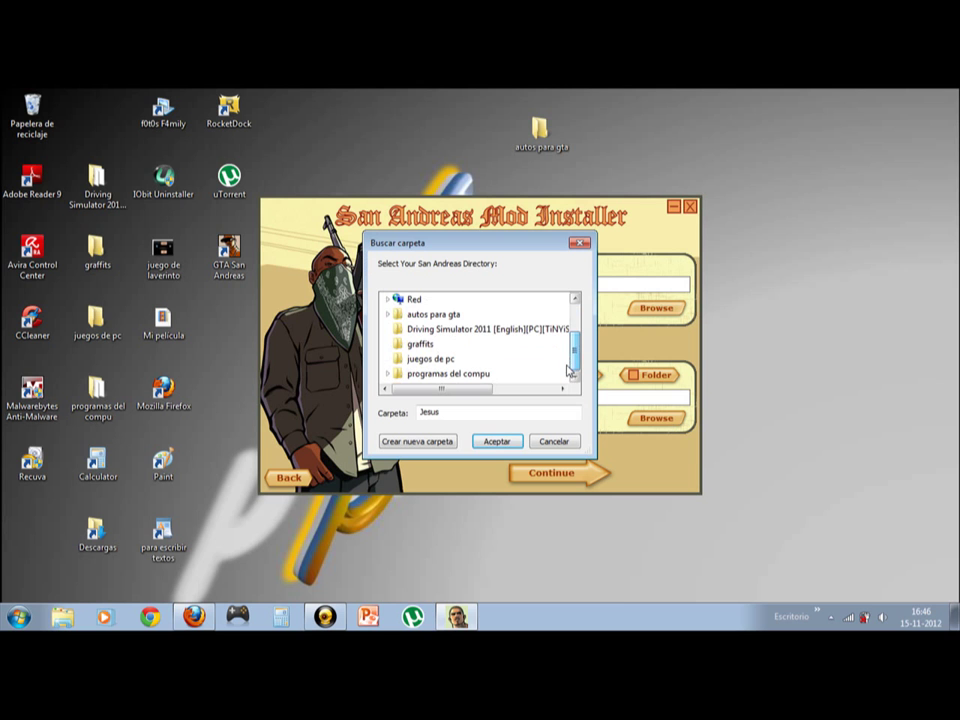
pyautogui.scroll(1, 574, 363)
pyautogui.scroll(-1, 574, 363)
pyautogui.moveTo(574, 356); pyautogui.dragTo(582, 321)
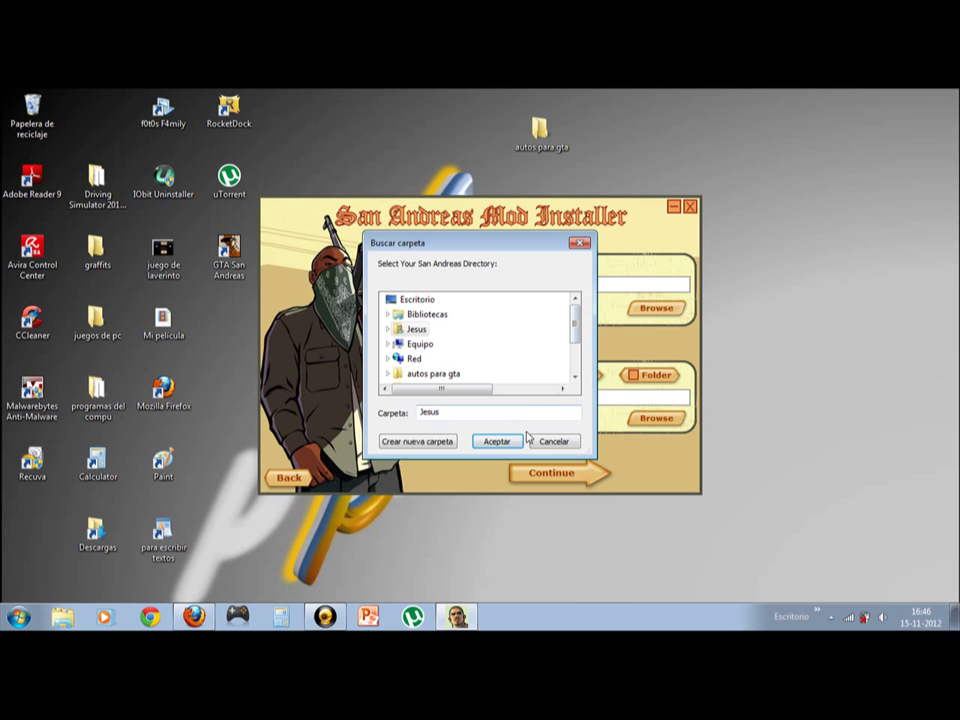
pyautogui.click(579, 244)
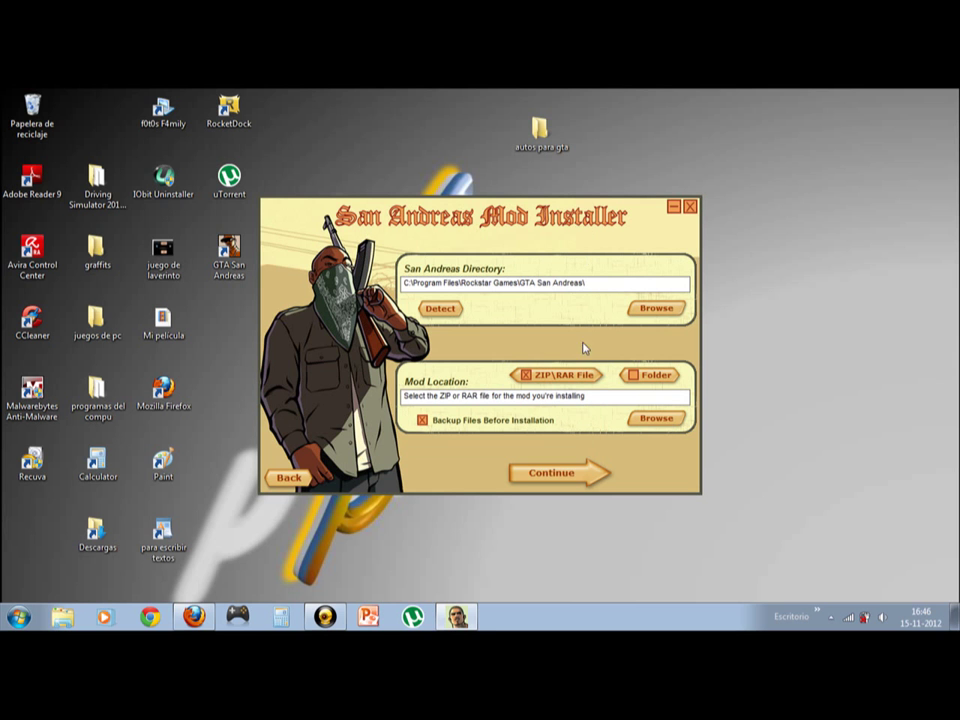
pyautogui.moveTo(594, 286)
pyautogui.mouseDown()
pyautogui.moveTo(401, 287)
pyautogui.moveTo(595, 286)
pyautogui.mouseUp()
pyautogui.click(652, 420)
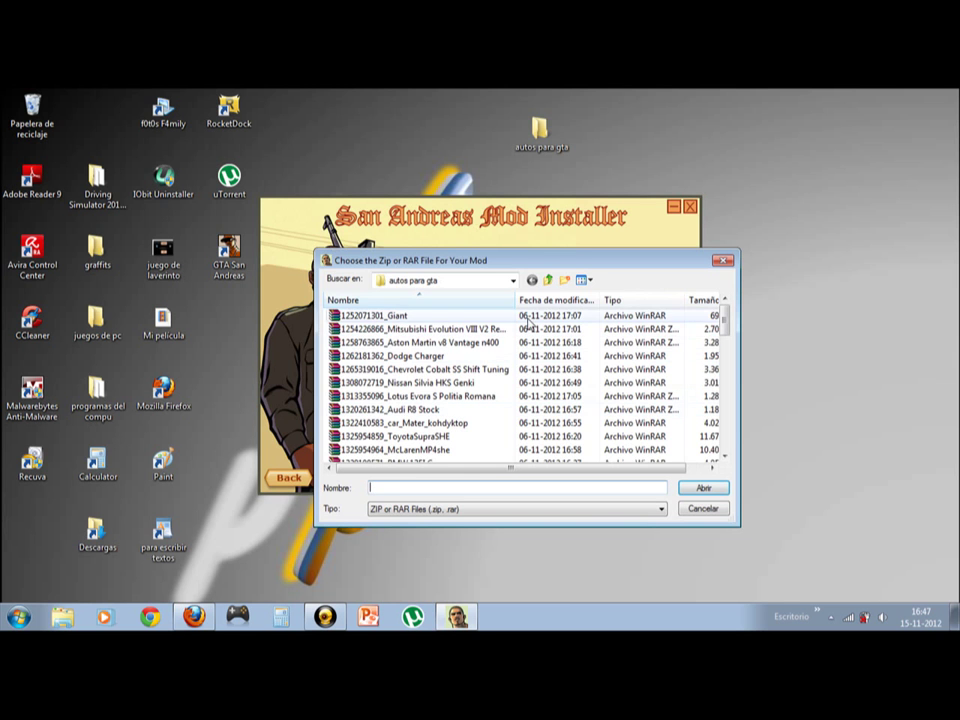
pyautogui.click(513, 281)
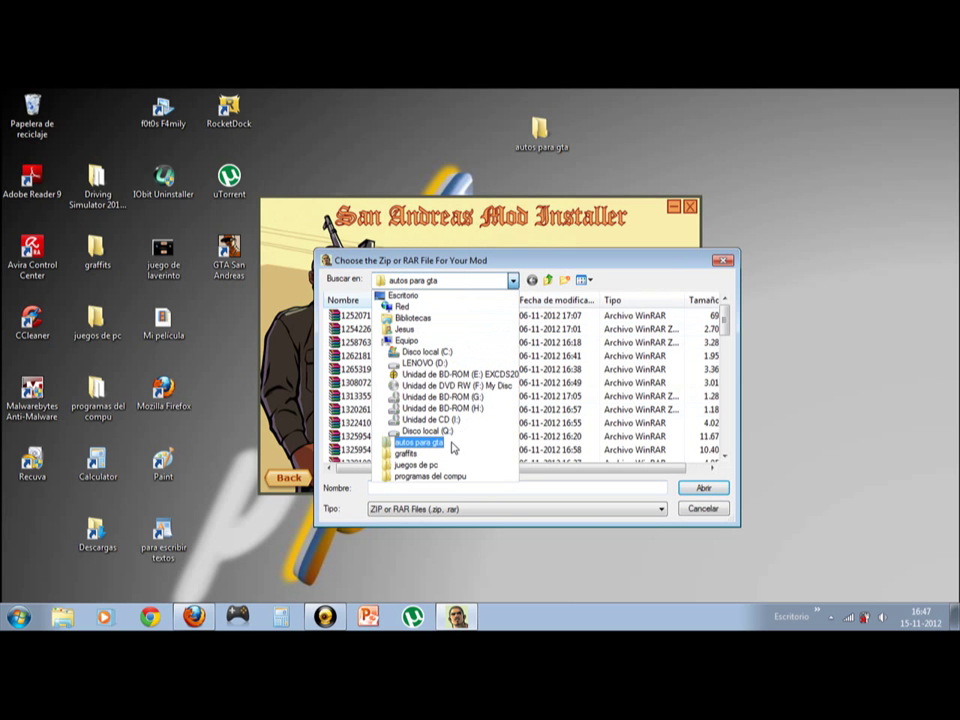
pyautogui.click(405, 296)
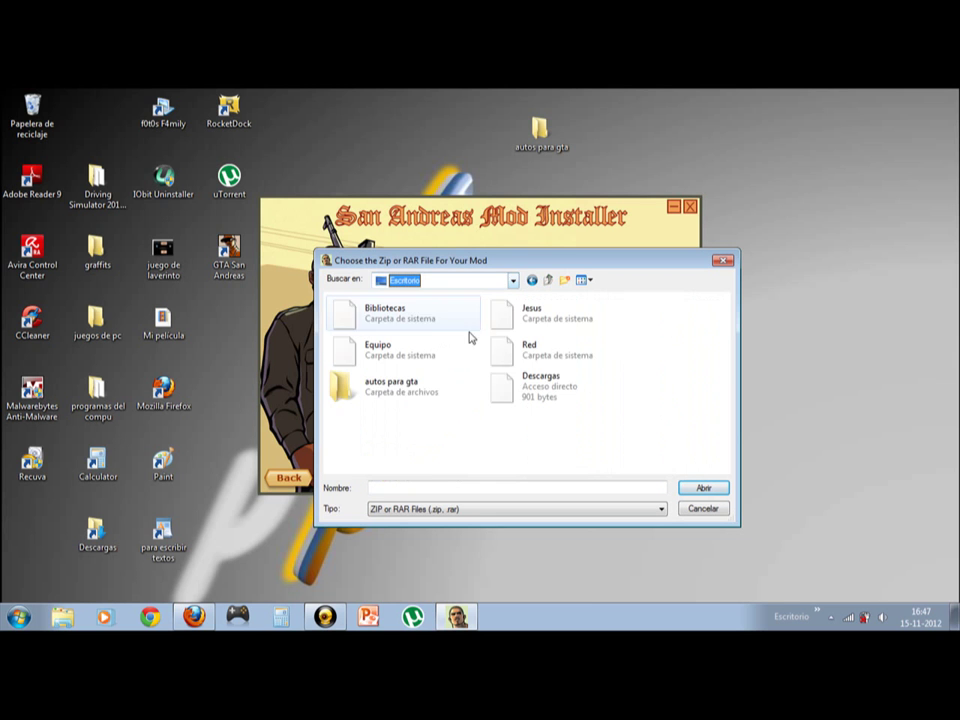
pyautogui.moveTo(720, 360); pyautogui.dragTo(718, 398)
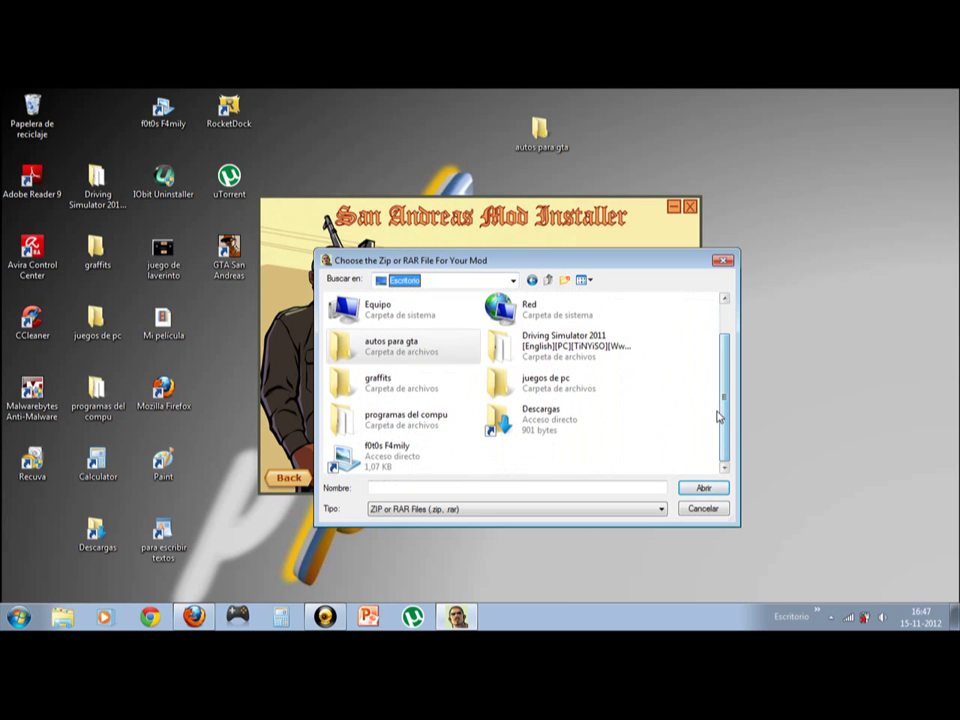
pyautogui.doubleClick(418, 355)
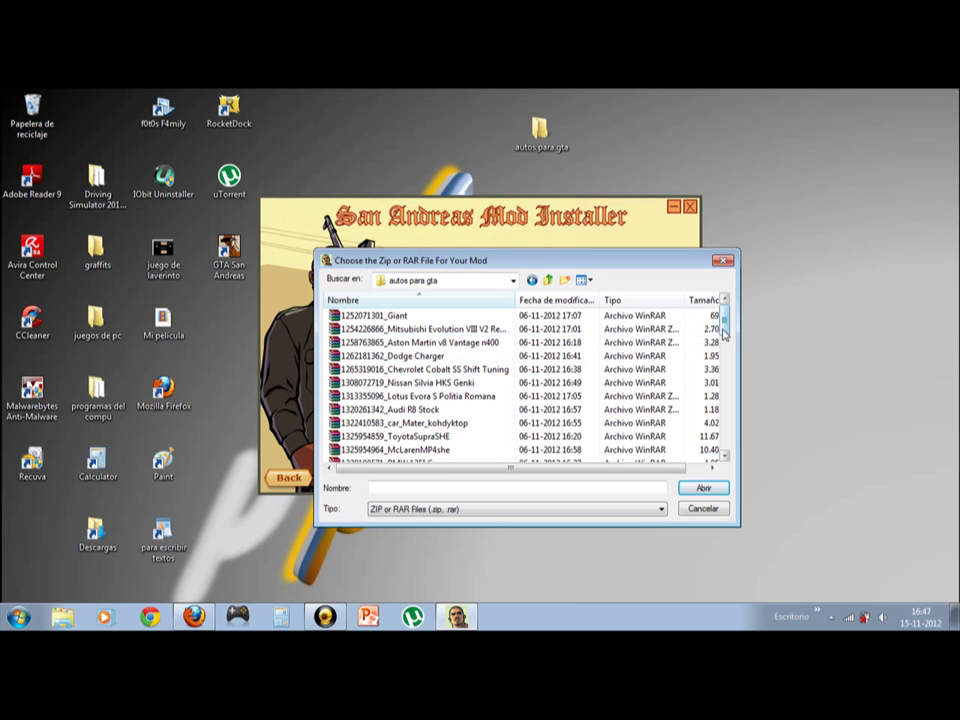
pyautogui.moveTo(724, 321); pyautogui.dragTo(724, 351)
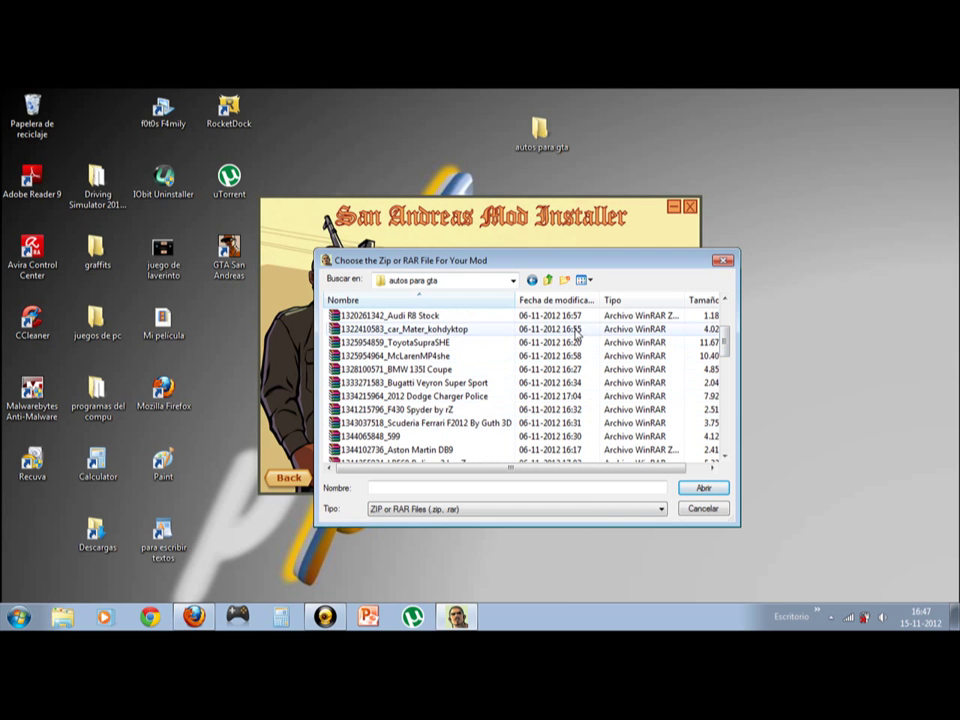
pyautogui.moveTo(724, 334); pyautogui.dragTo(724, 357)
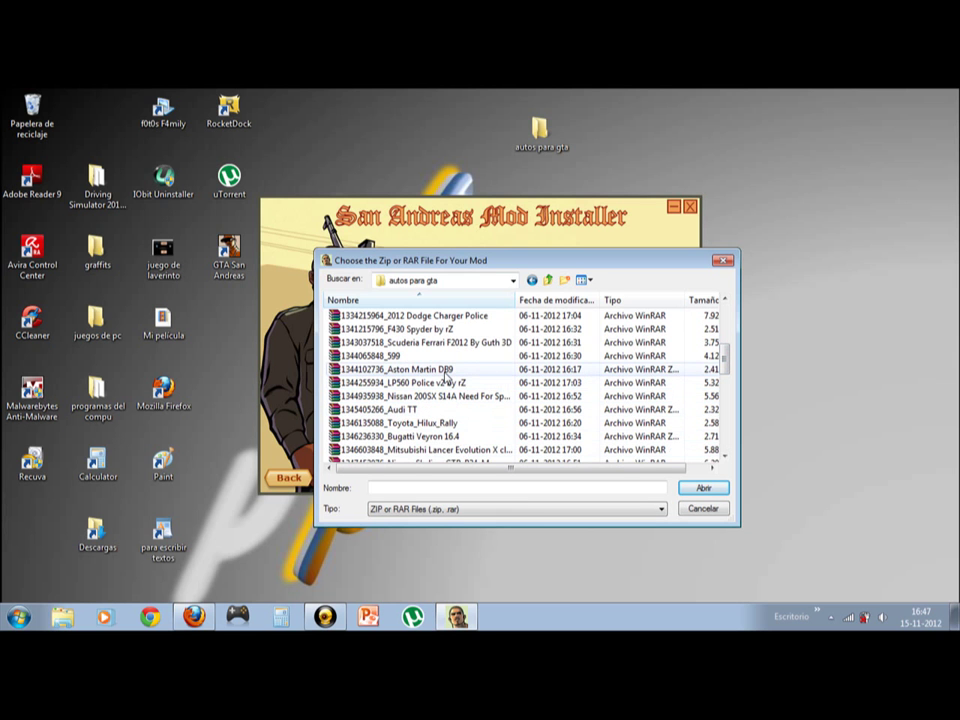
pyautogui.moveTo(724, 358); pyautogui.dragTo(720, 381)
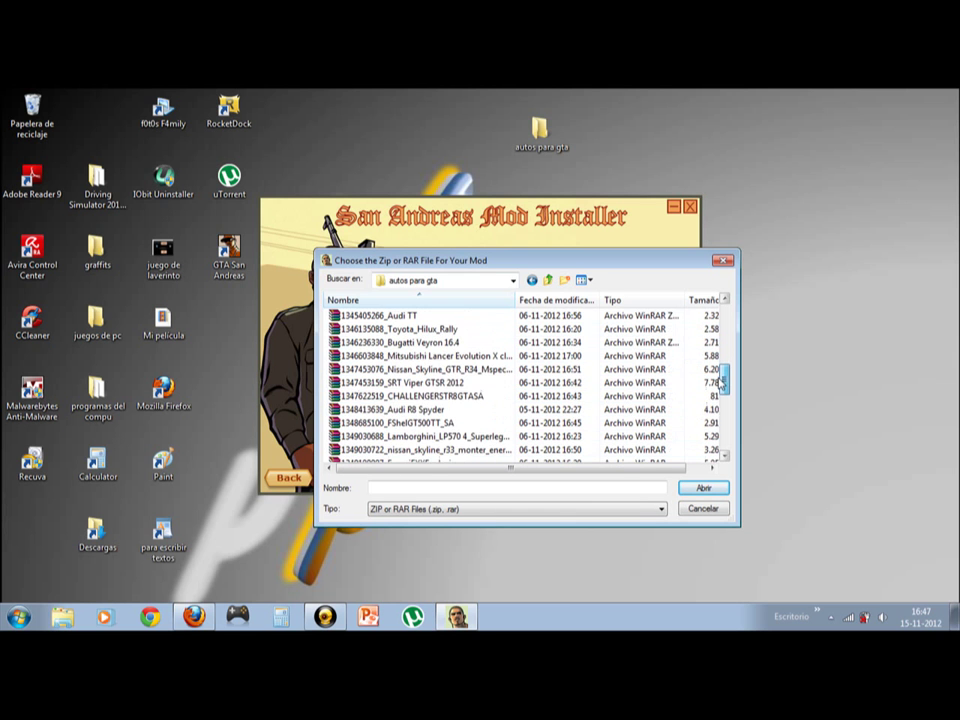
pyautogui.click(475, 410)
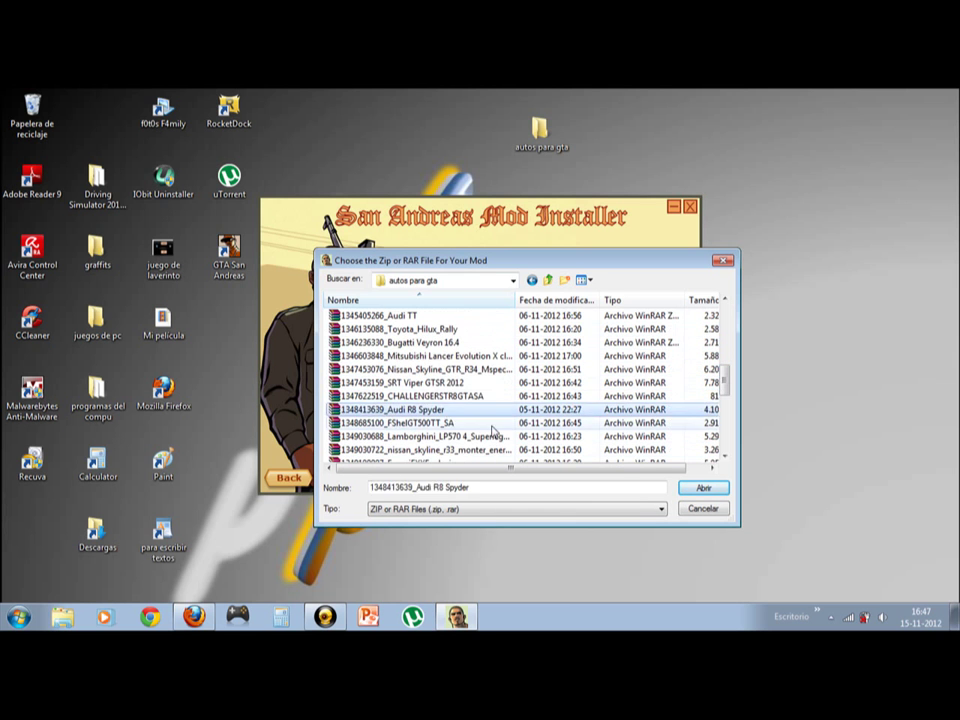
pyautogui.click(704, 490)
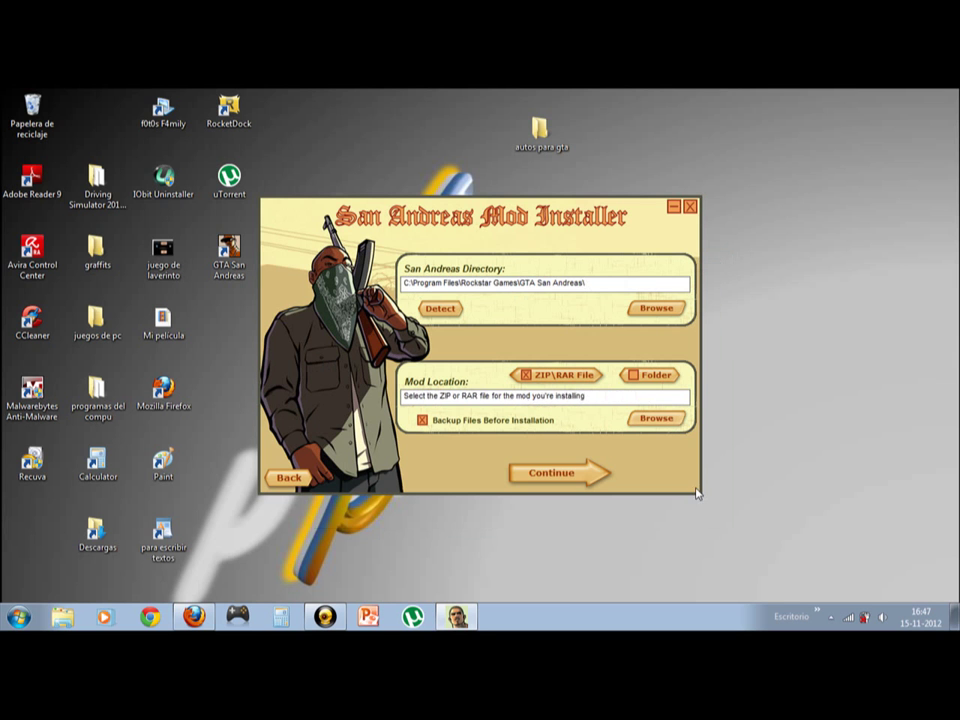
# Continue with the chosen mod and accept the factory default handling, vehicle IDE and car color lines
pyautogui.click(594, 476)
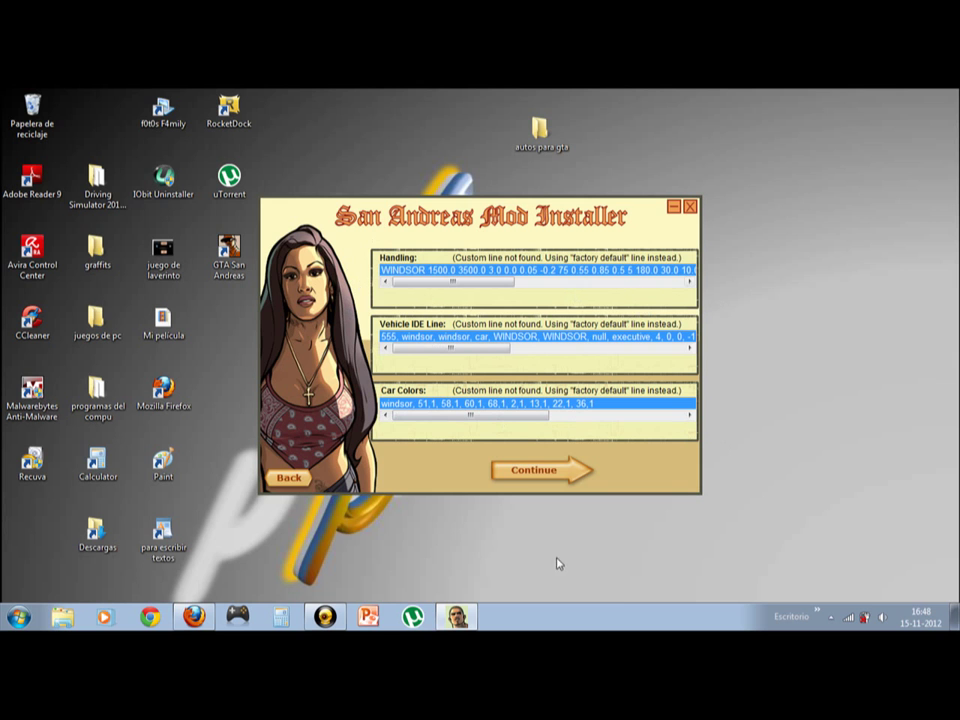
pyautogui.click(545, 470)
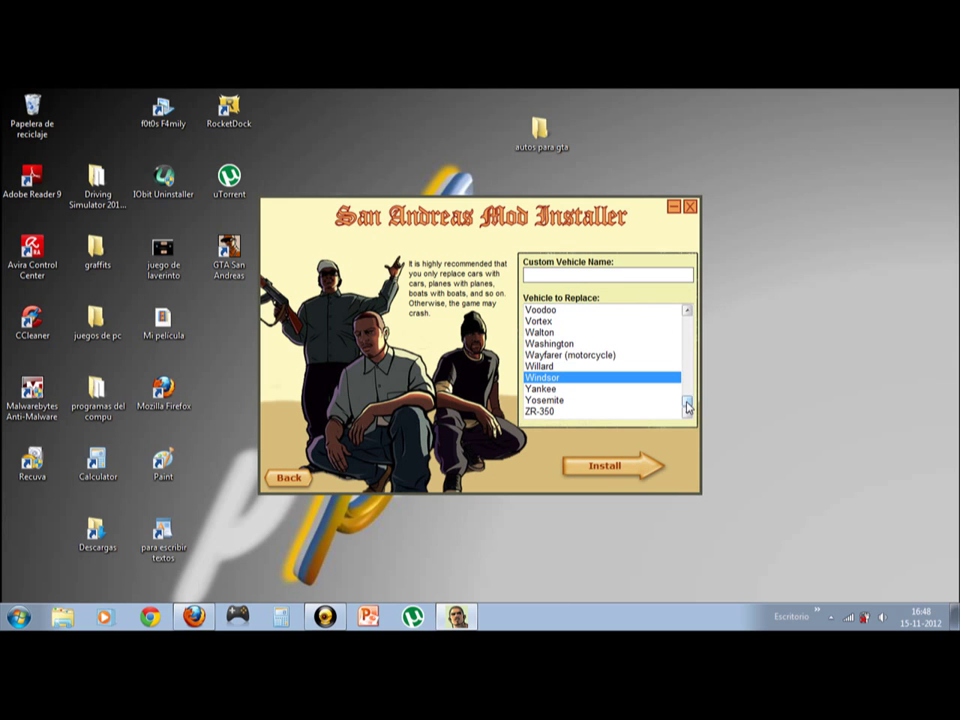
# Select Greenwood as the vehicle to replace and enter "Greenwood" as the custom vehicle name
pyautogui.moveTo(687, 405); pyautogui.dragTo(681, 356)
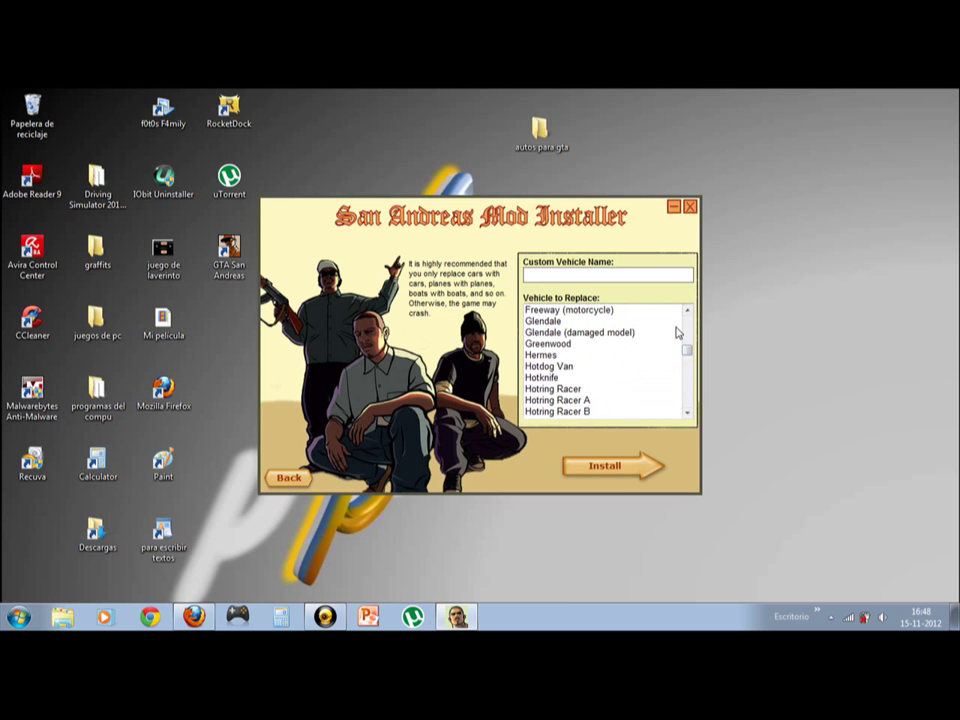
pyautogui.click(560, 345)
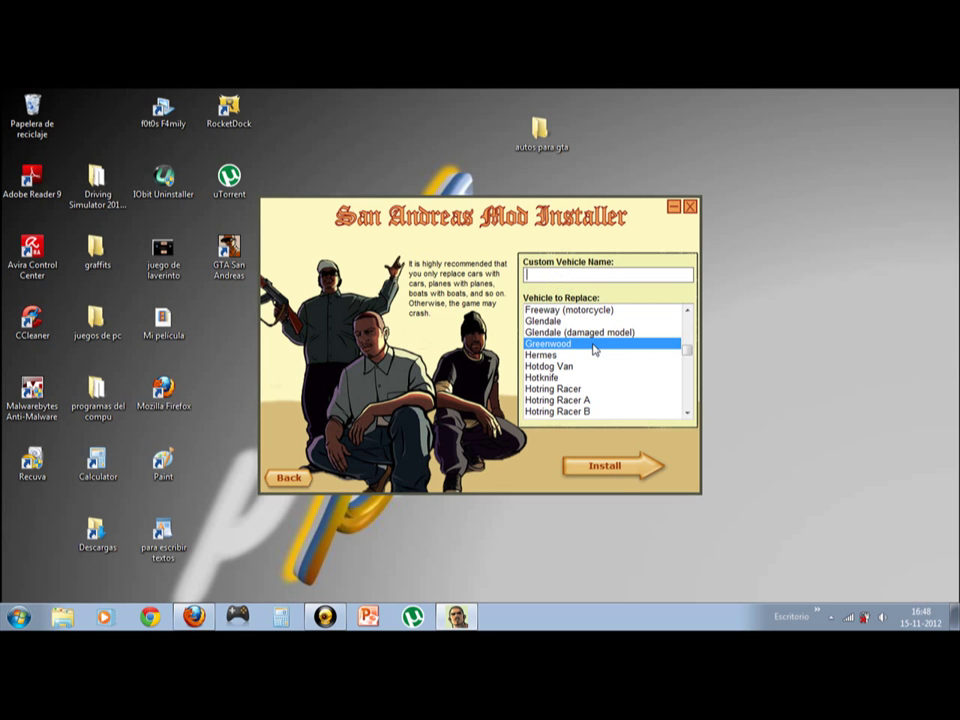
pyautogui.write('Greenwood')
# Install the mod, agreeing to delete and reuse the existing Greenwood backup folder, and exit the installer
pyautogui.click(610, 467)
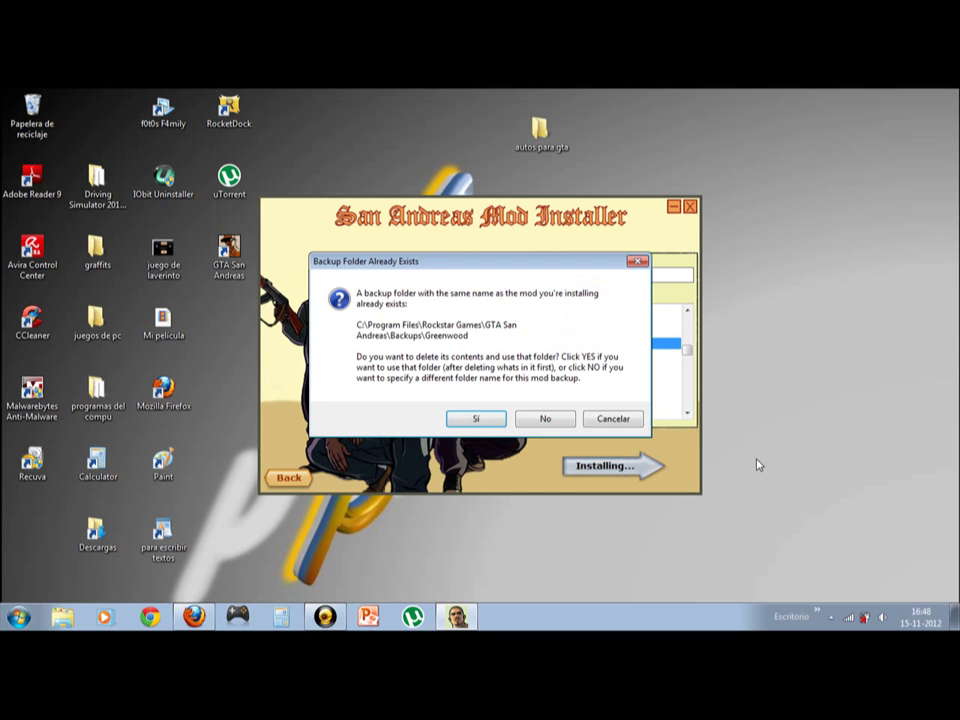
pyautogui.click(466, 419)
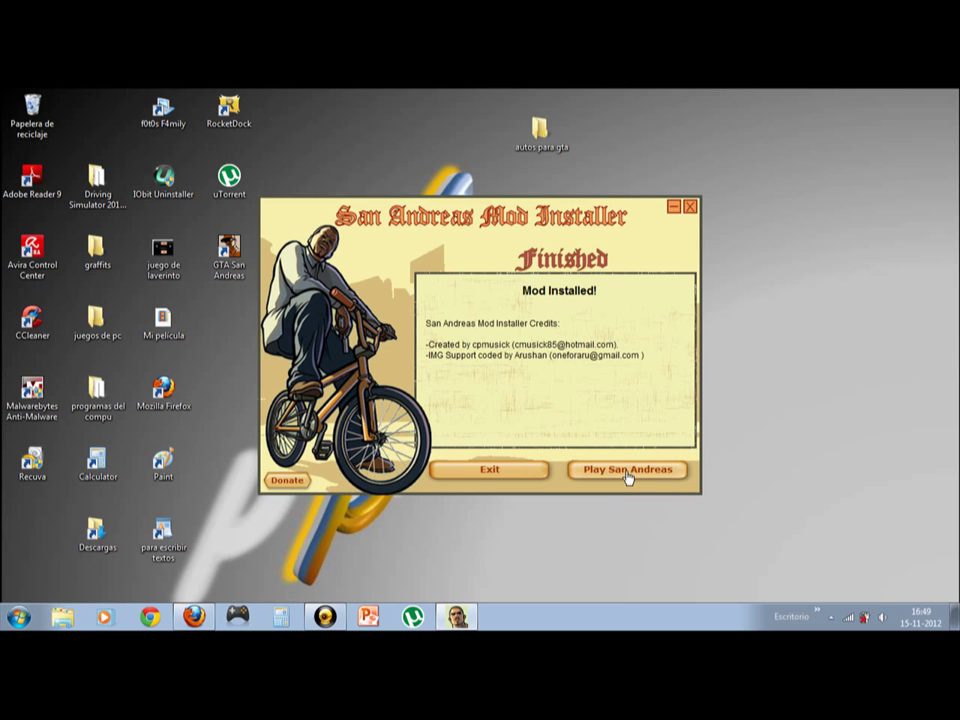
pyautogui.click(480, 474)
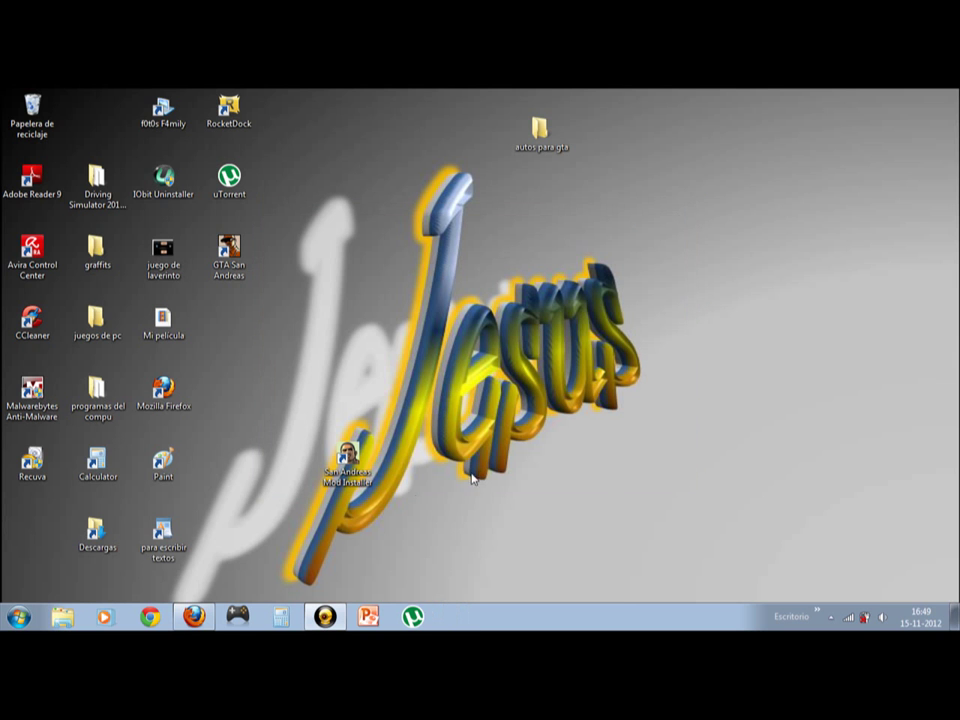
pyautogui.click(330, 619)
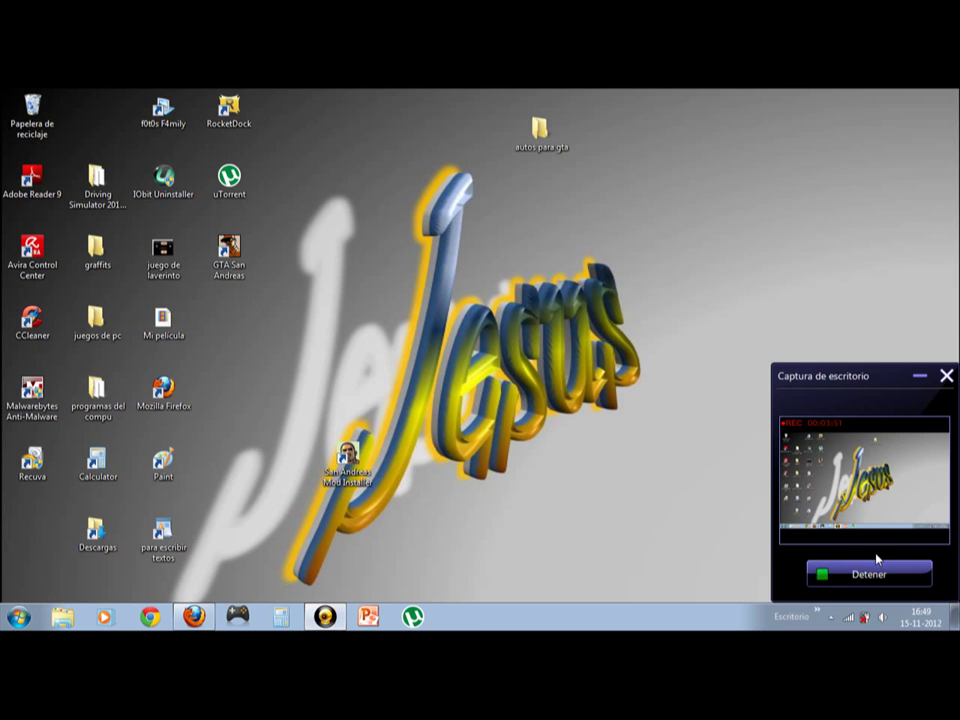